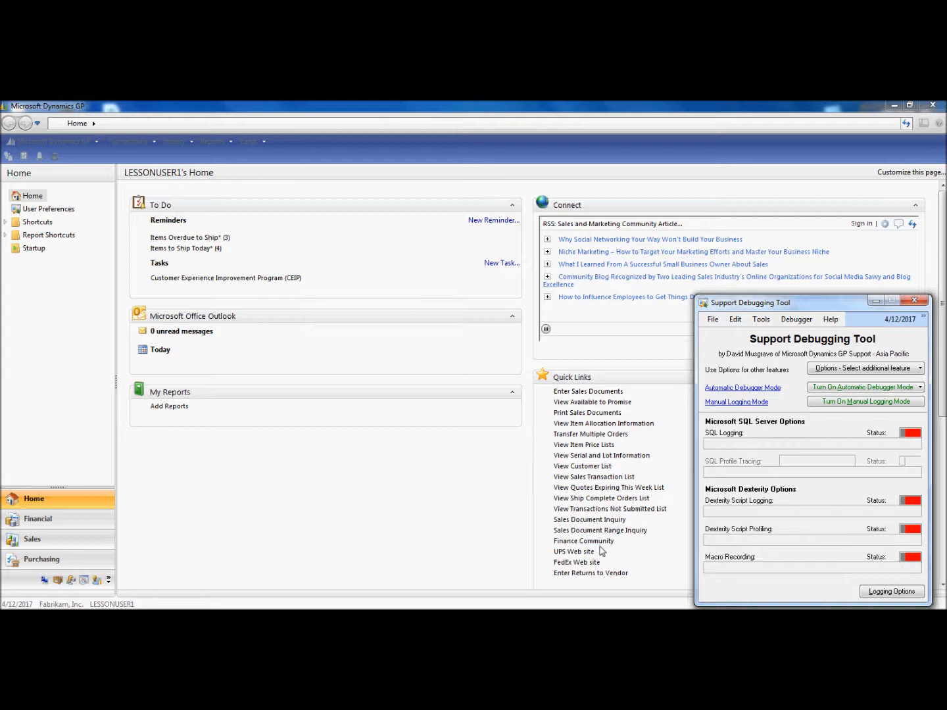
- Review the logging options of the Support Debugging Tool and the manual logging commands it offers
left_click(877, 594)
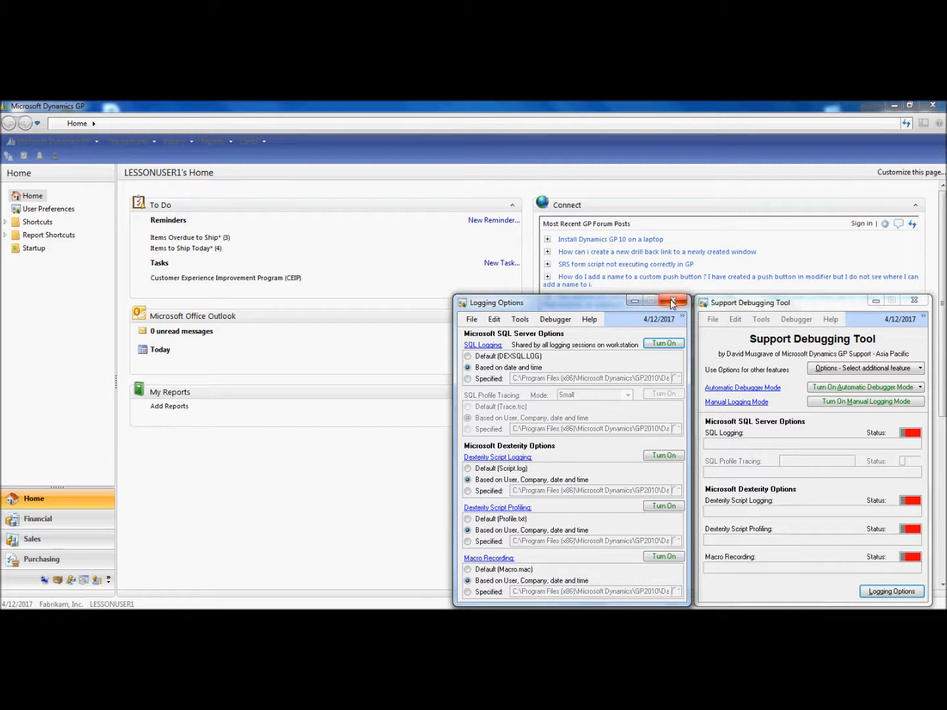
left_click(672, 302)
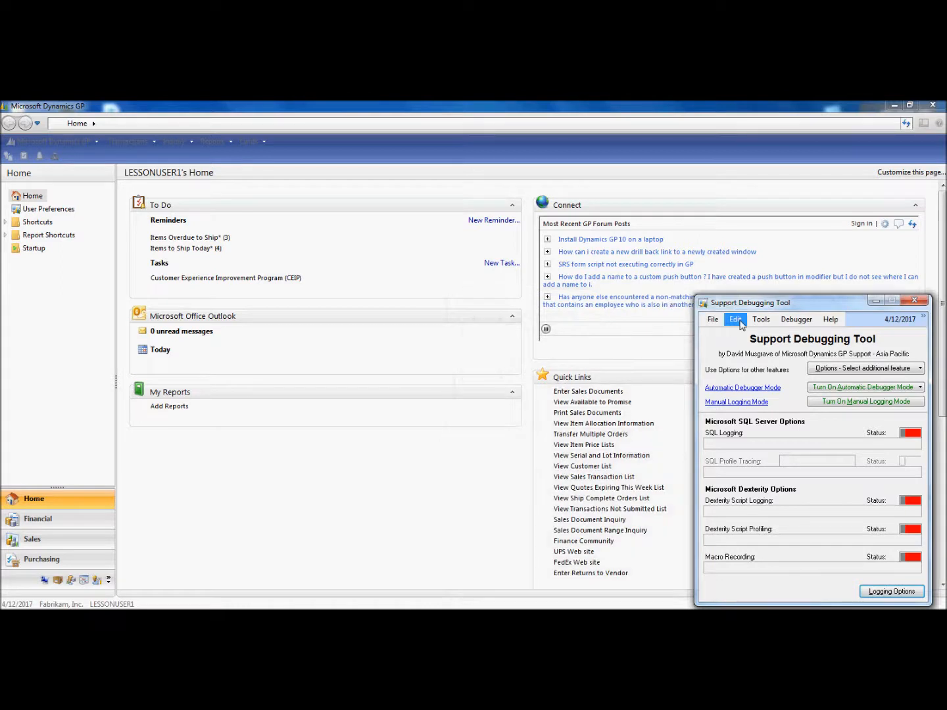
left_click(760, 319)
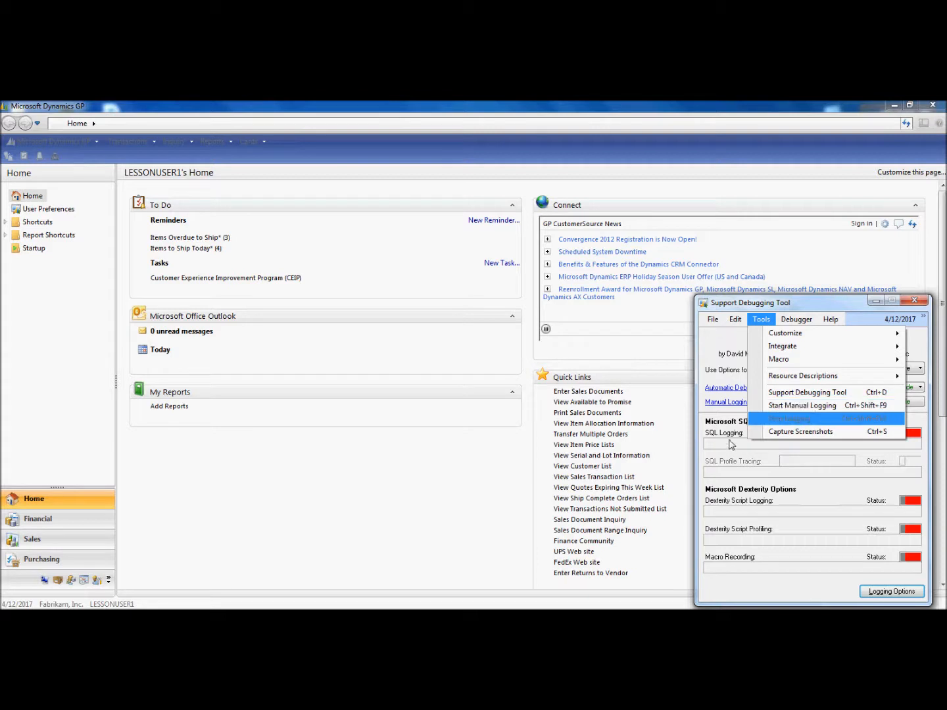
left_click(747, 464)
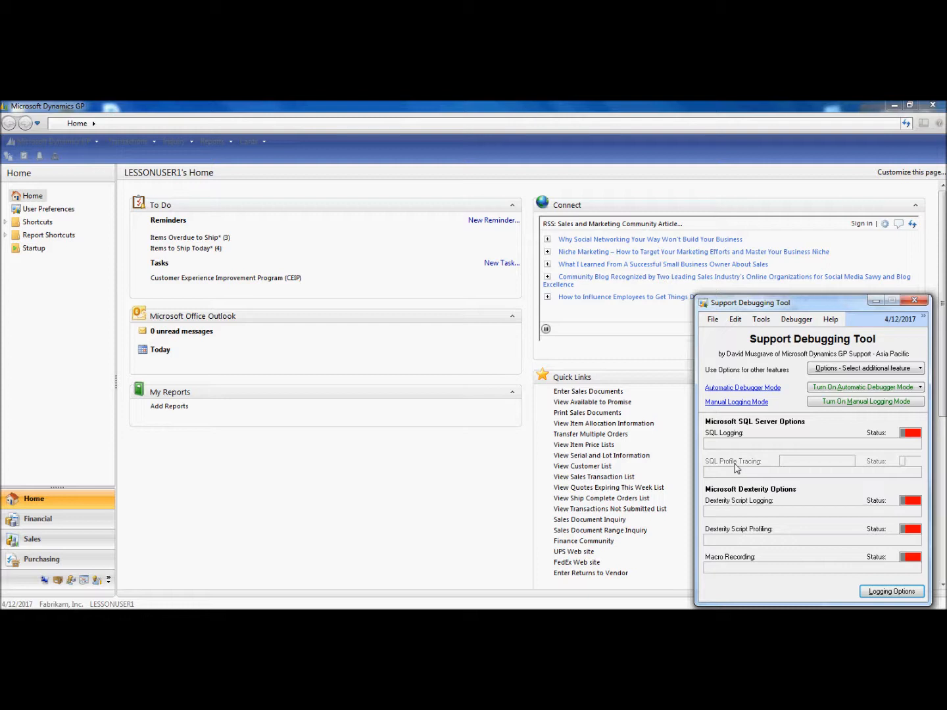
- Open the Customer Maintenance window from the Sales area's cards
left_click(35, 546)
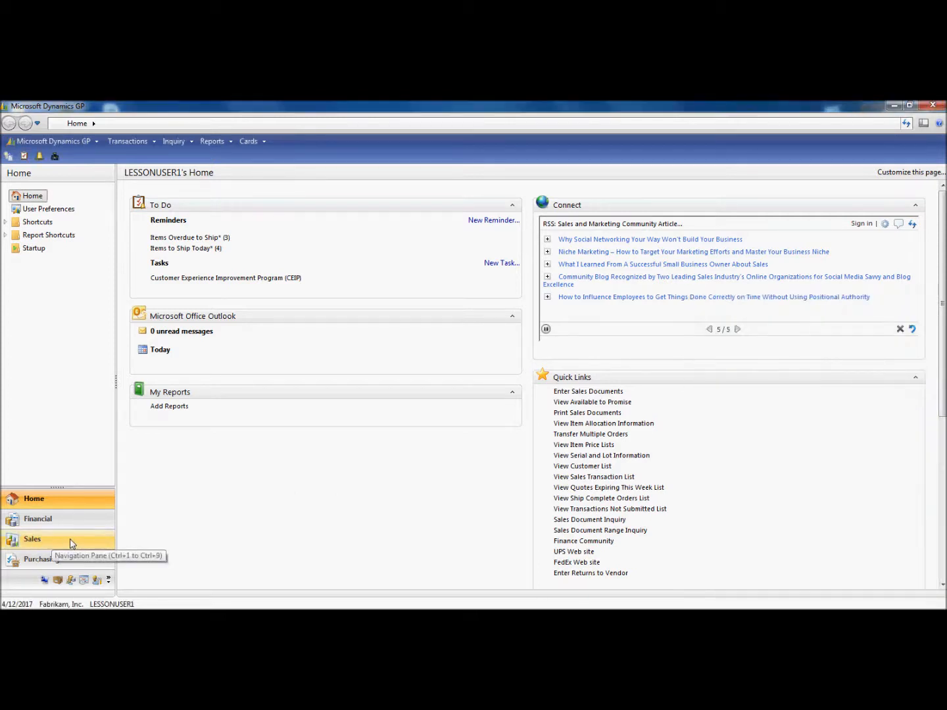
left_click(71, 543)
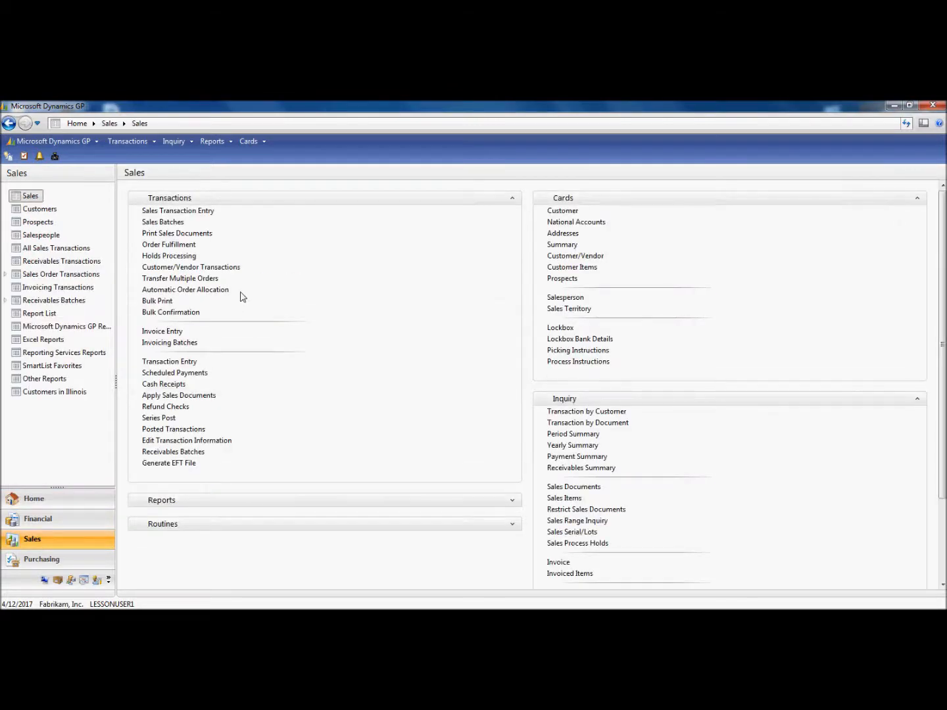
left_click(559, 210)
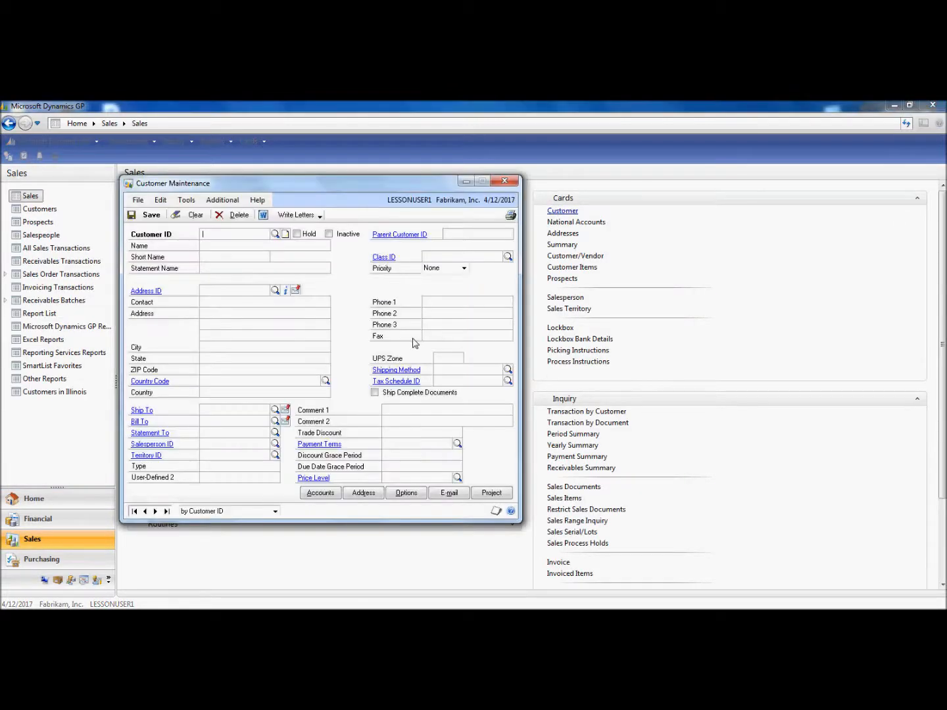
- Start manual logging from Customer Maintenance and bring the Support Debugging Tool window back into view
left_click(187, 201)
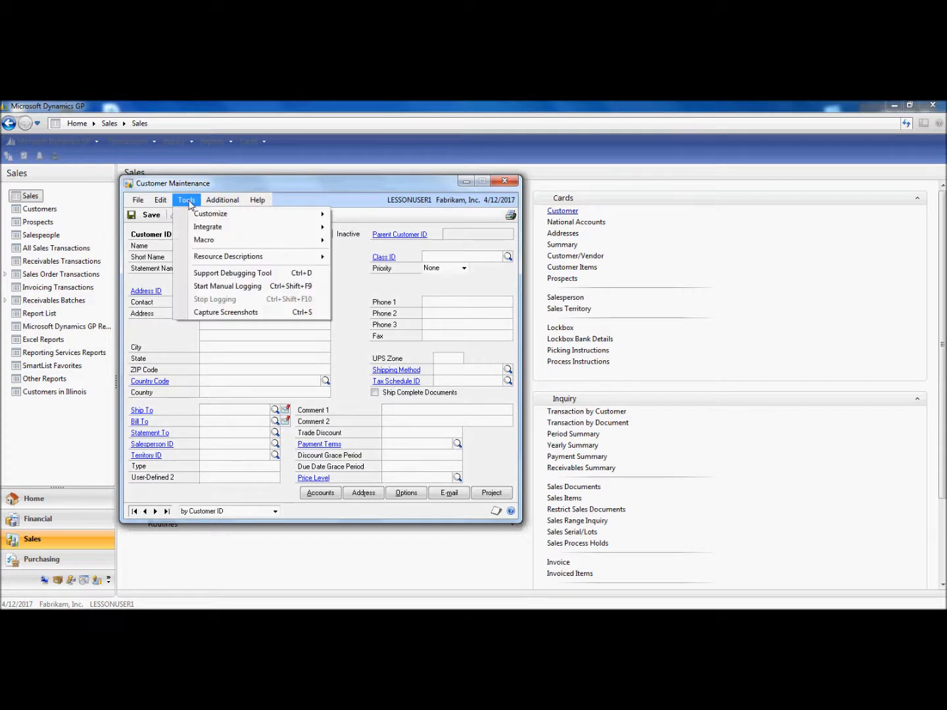
left_click(227, 289)
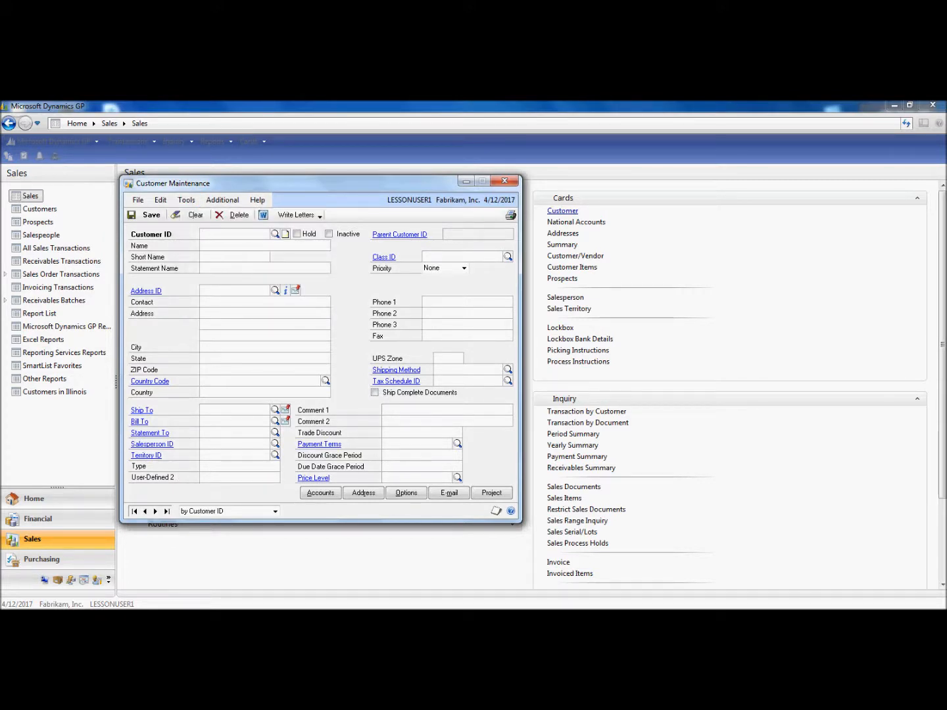
mouse_move(352, 562)
left_click(196, 565)
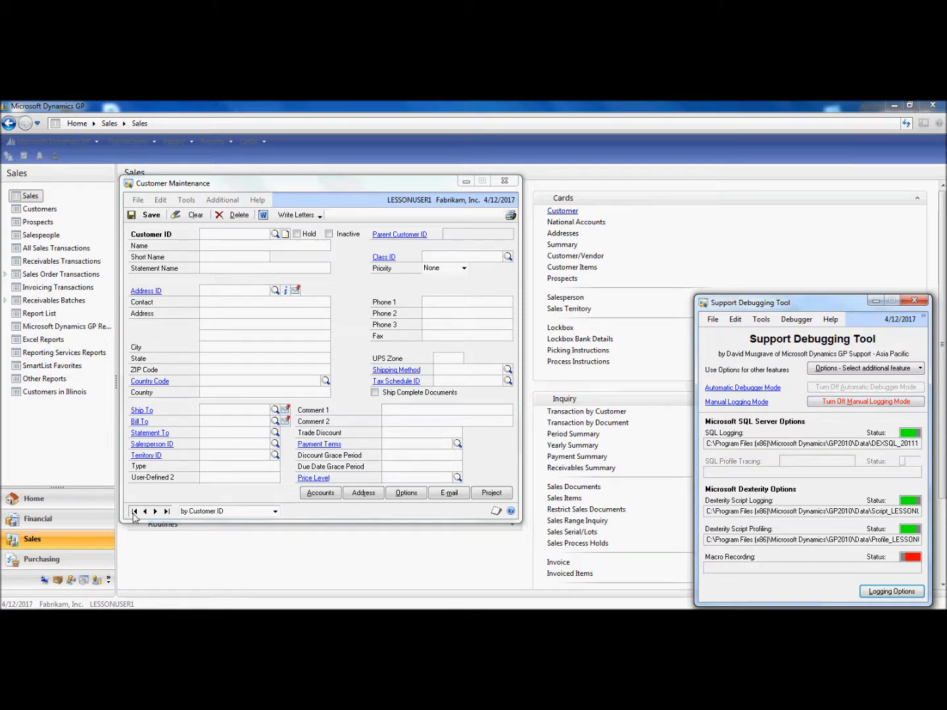
- Retrieve the first customer record, set its city to Tacoma and save the record
left_click(134, 512)
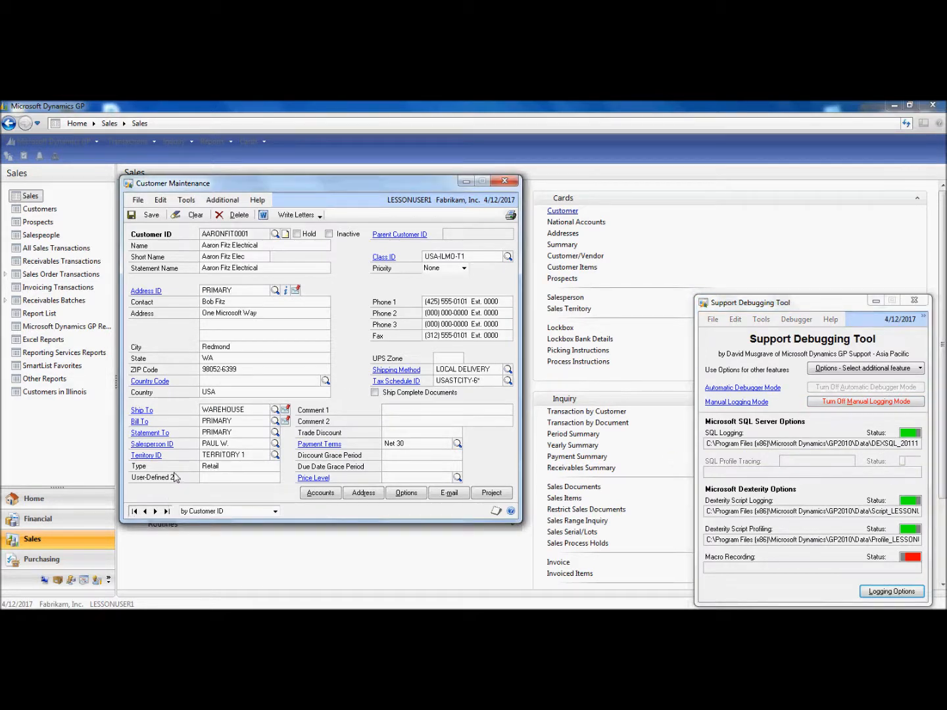
double_click(242, 348)
type("Tacoma")
key("Tab")
left_click(161, 216)
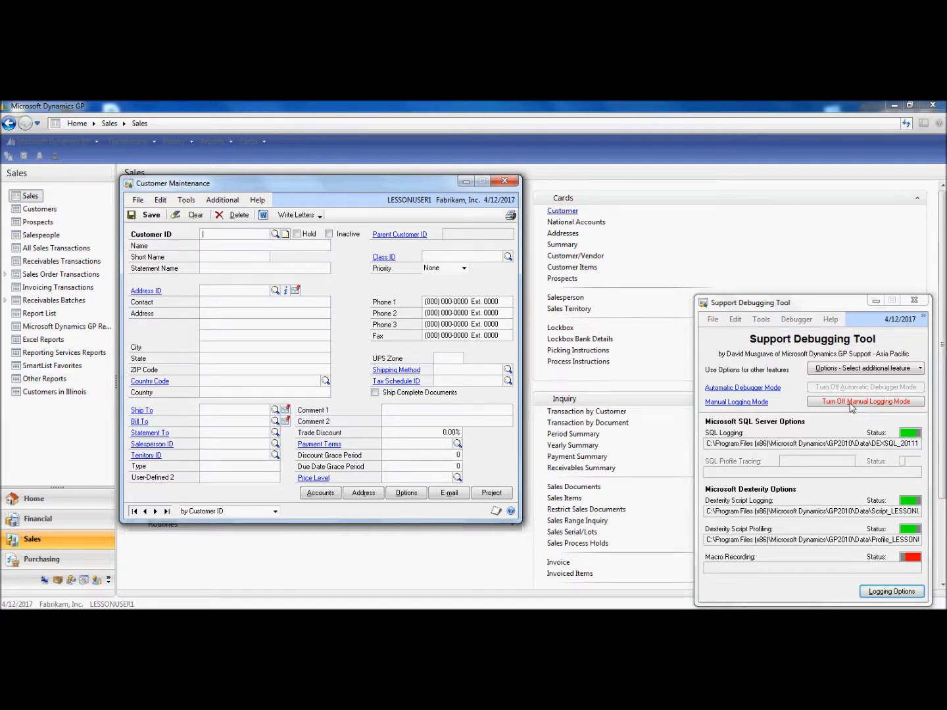
- Stop the manual logging and open the Data folder that holds the generated log files
left_click(187, 203)
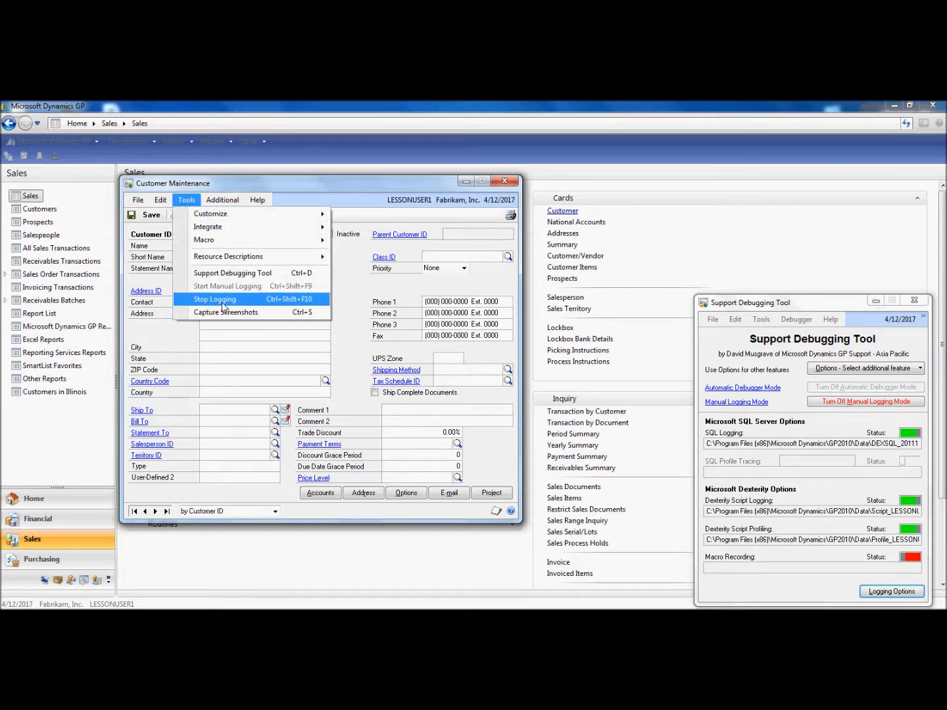
left_click(222, 304)
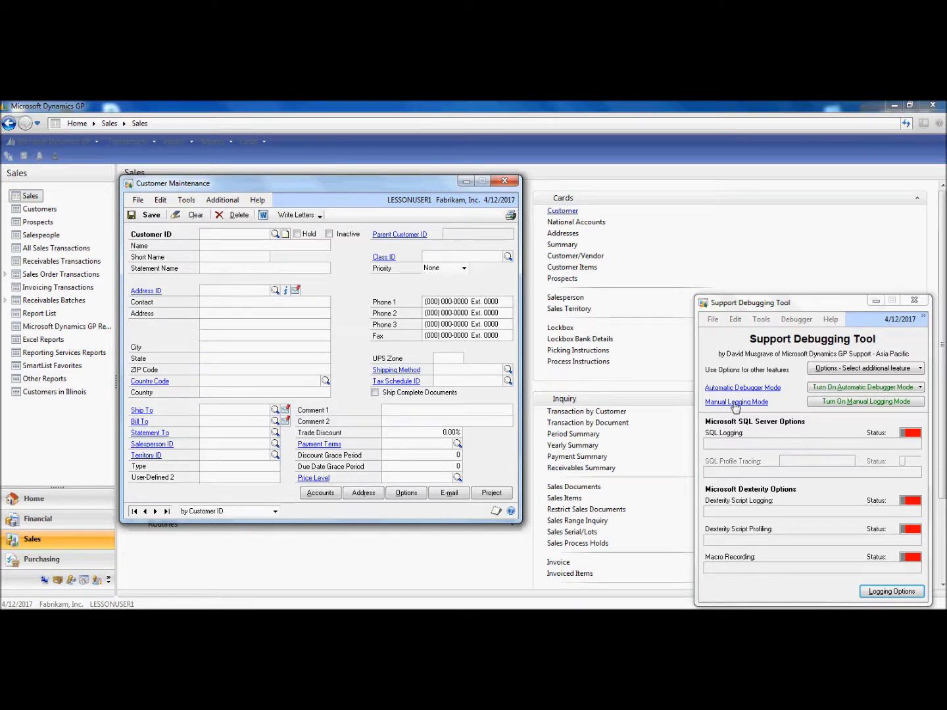
left_click(735, 403)
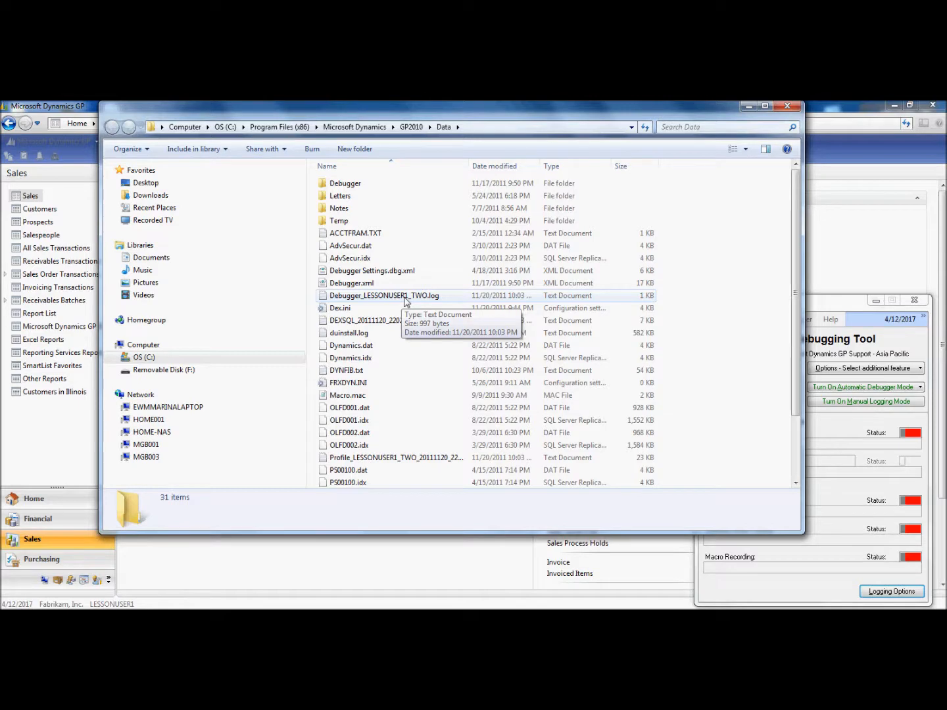
- Read through Debugger_LESSONUSER1_TWO.log and the SQL log DEXSQL_20111120_220257.LOG, closing each file after viewing
double_click(405, 299)
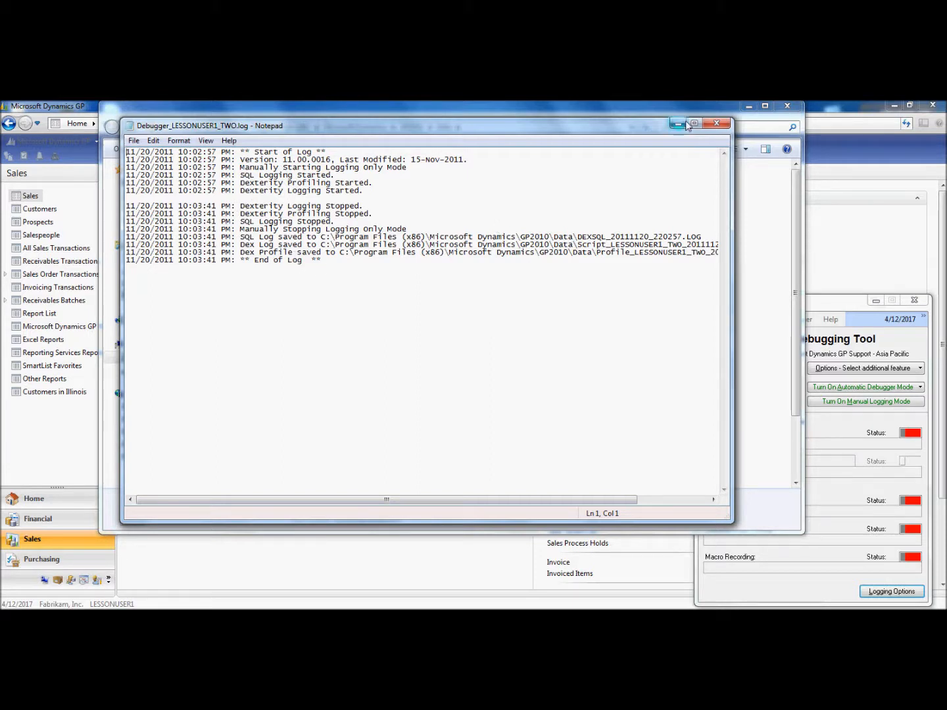
left_click(713, 125)
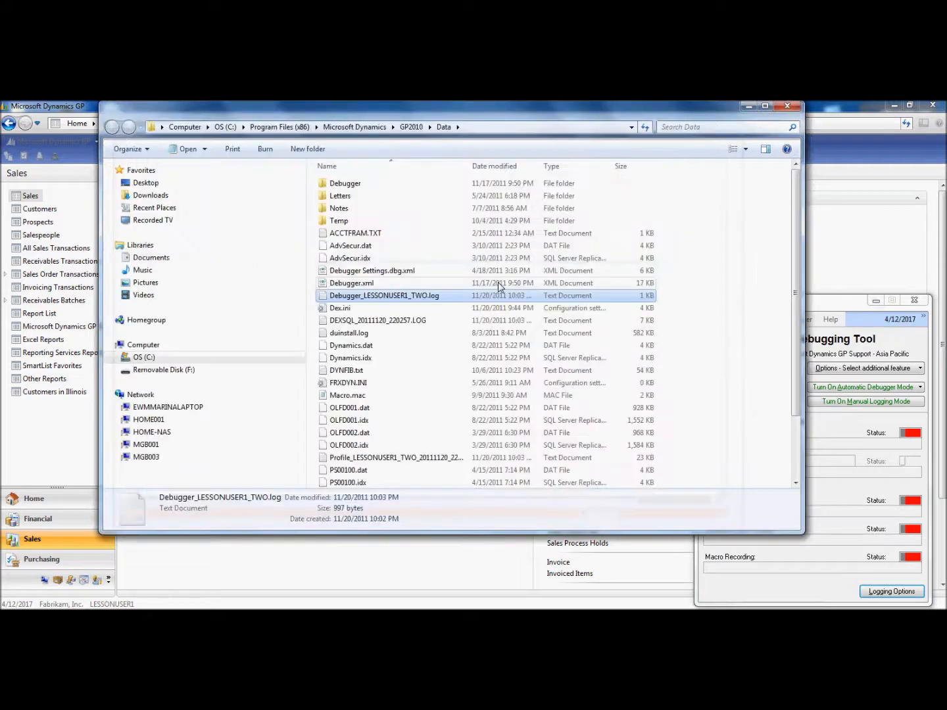
left_click(376, 323)
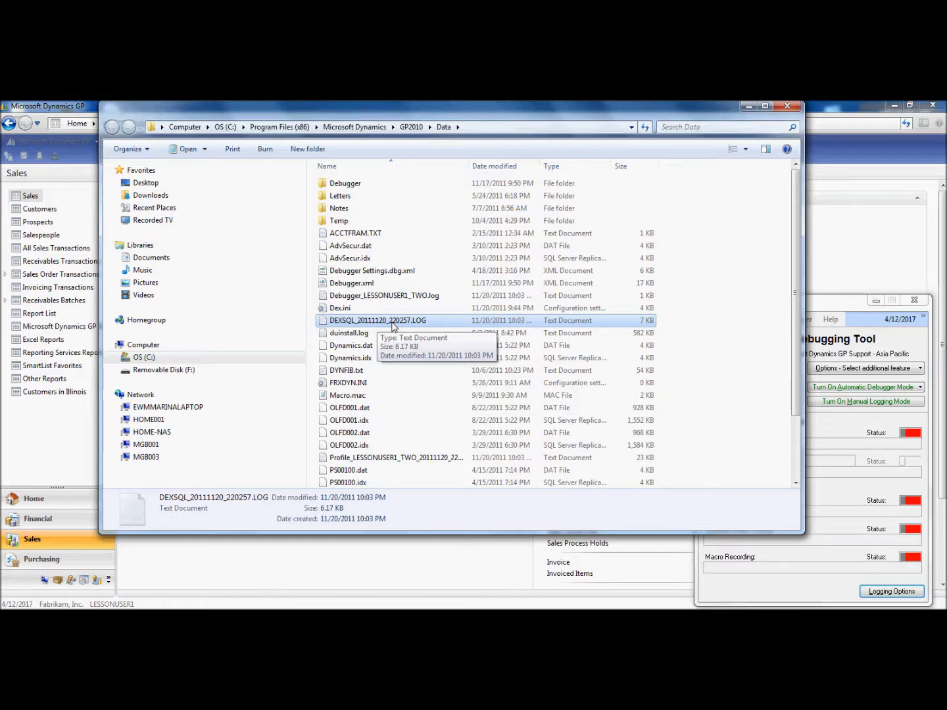
double_click(394, 323)
left_click_drag(725, 197, 748, 478)
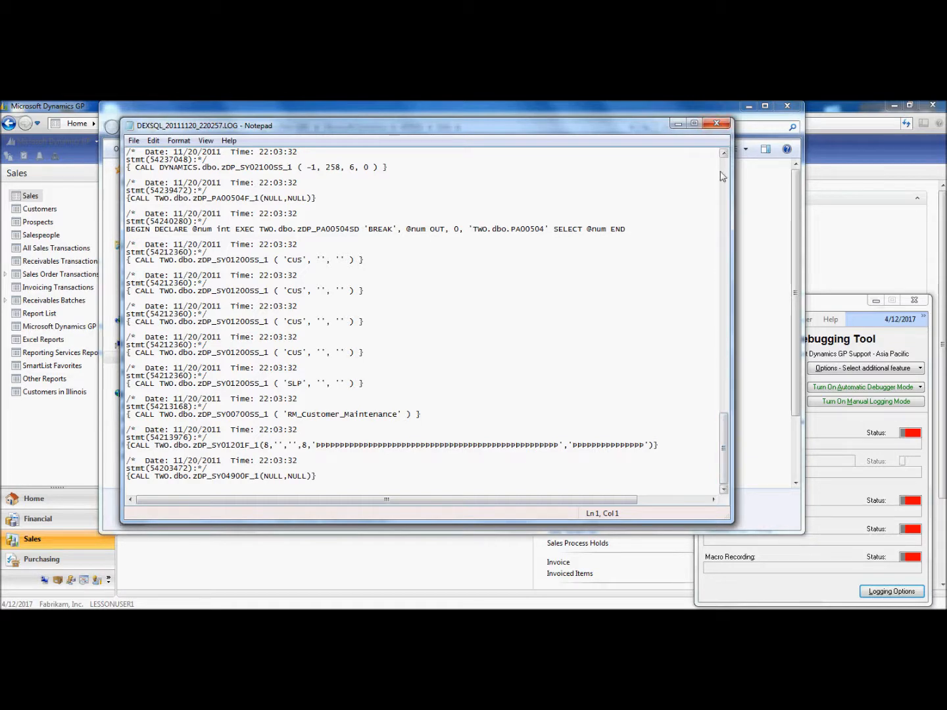
left_click(726, 123)
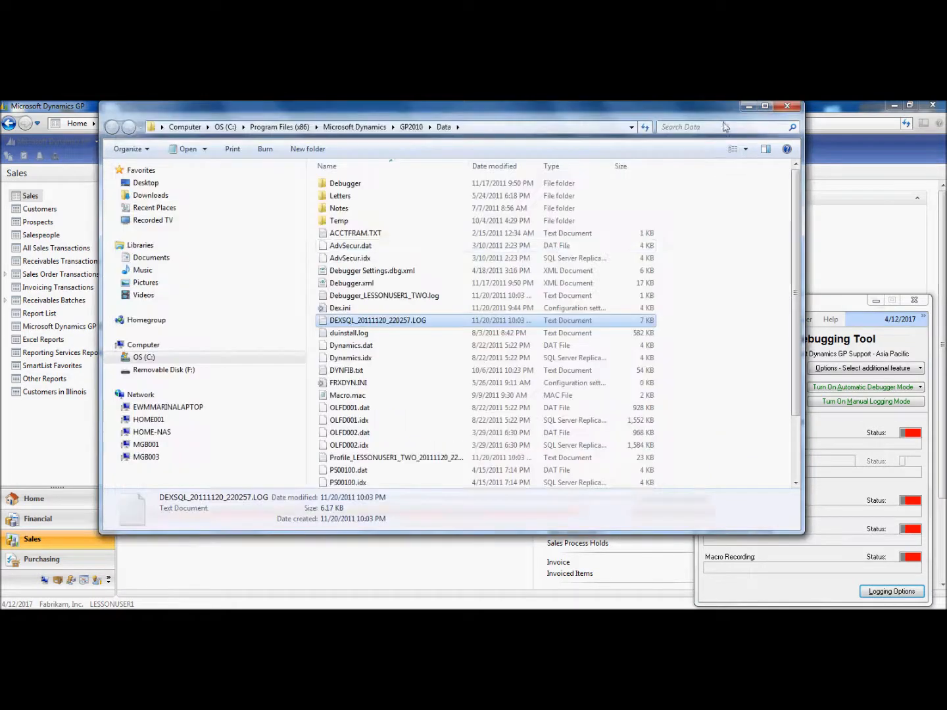
- Examine the script timings and database statistics in Profile_LESSONUSER1_TWO_20111120_220257.txt and close the file
double_click(404, 460)
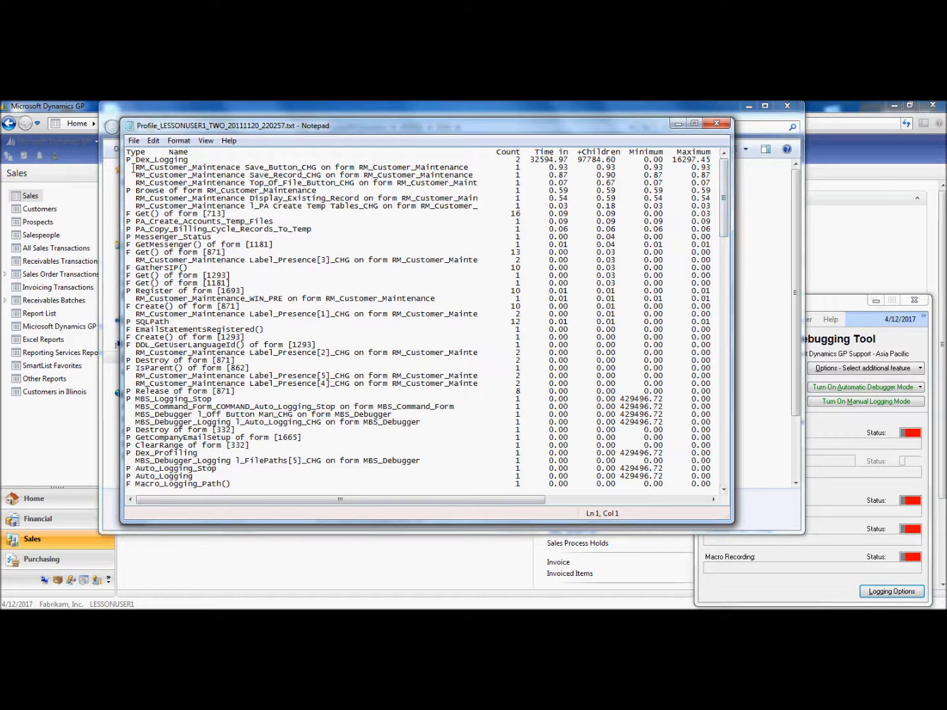
left_click_drag(131, 169, 130, 174)
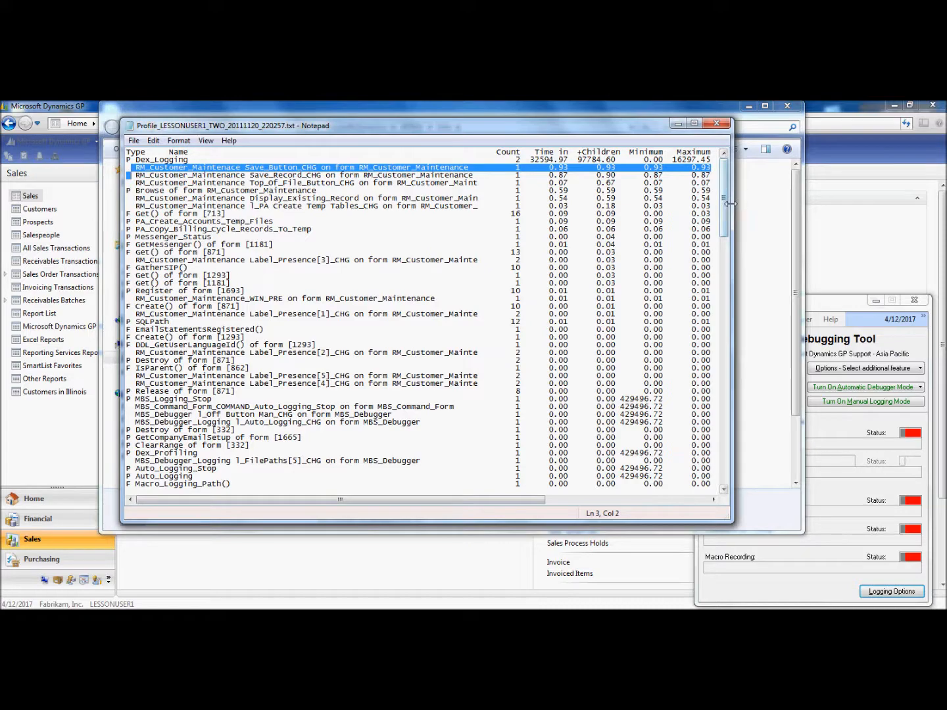
left_click_drag(729, 218, 742, 360)
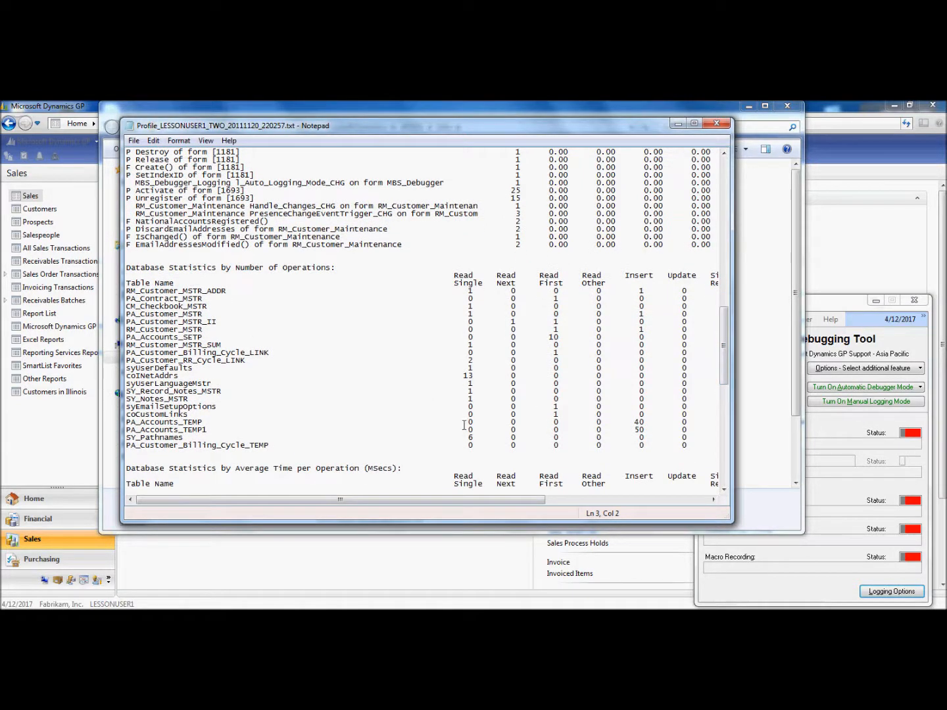
left_click_drag(124, 291, 136, 392)
left_click(136, 391)
left_click_drag(729, 342, 731, 398)
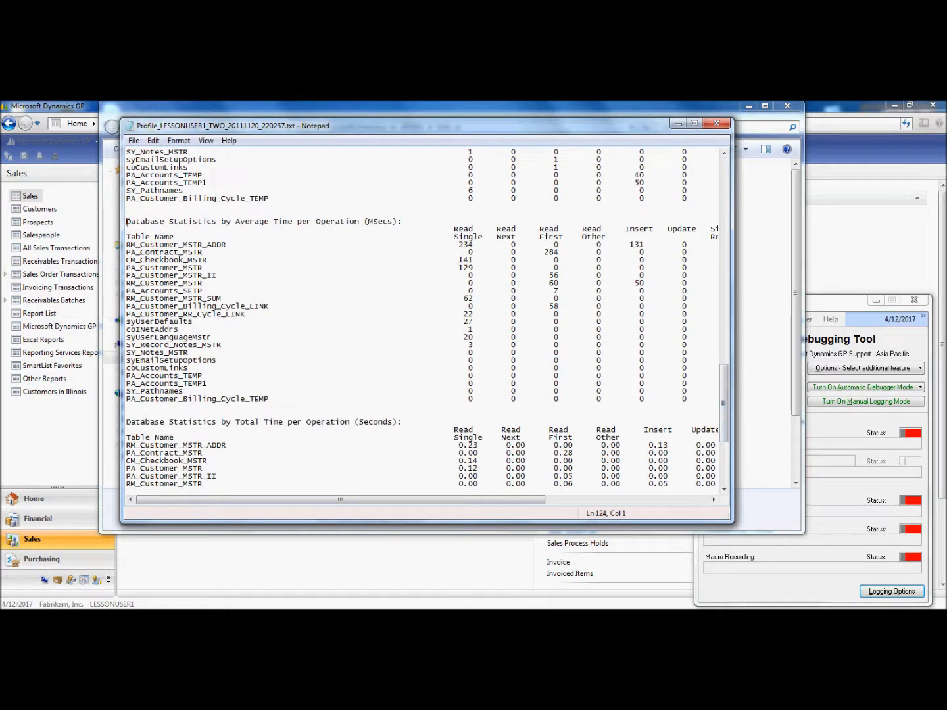
key("shift+End")
left_click_drag(723, 371, 735, 445)
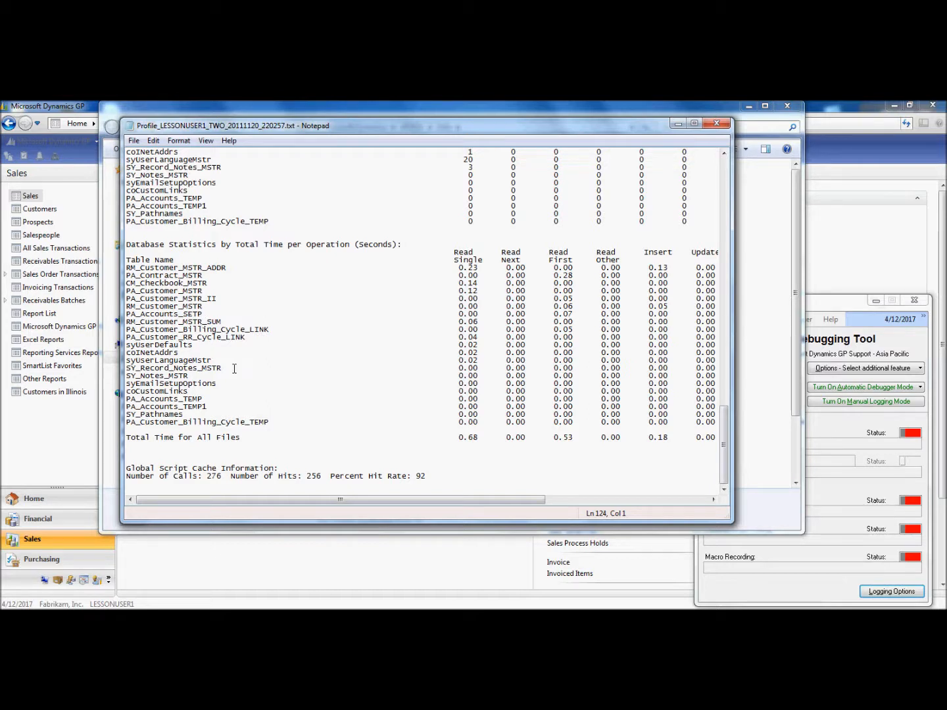
left_click_drag(728, 428, 728, 415)
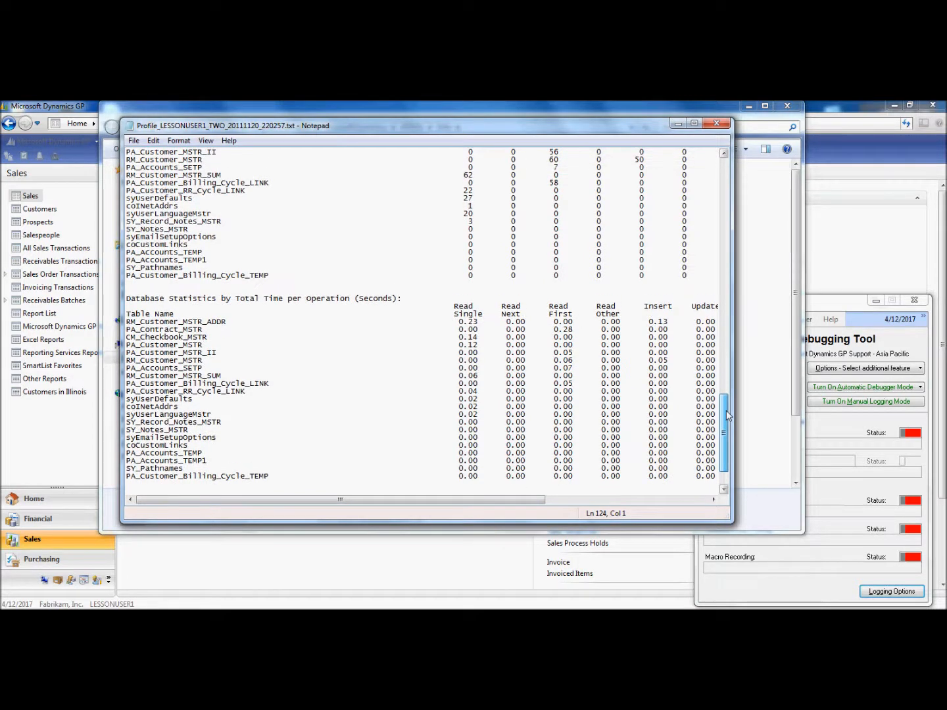
left_click_drag(728, 414, 728, 407)
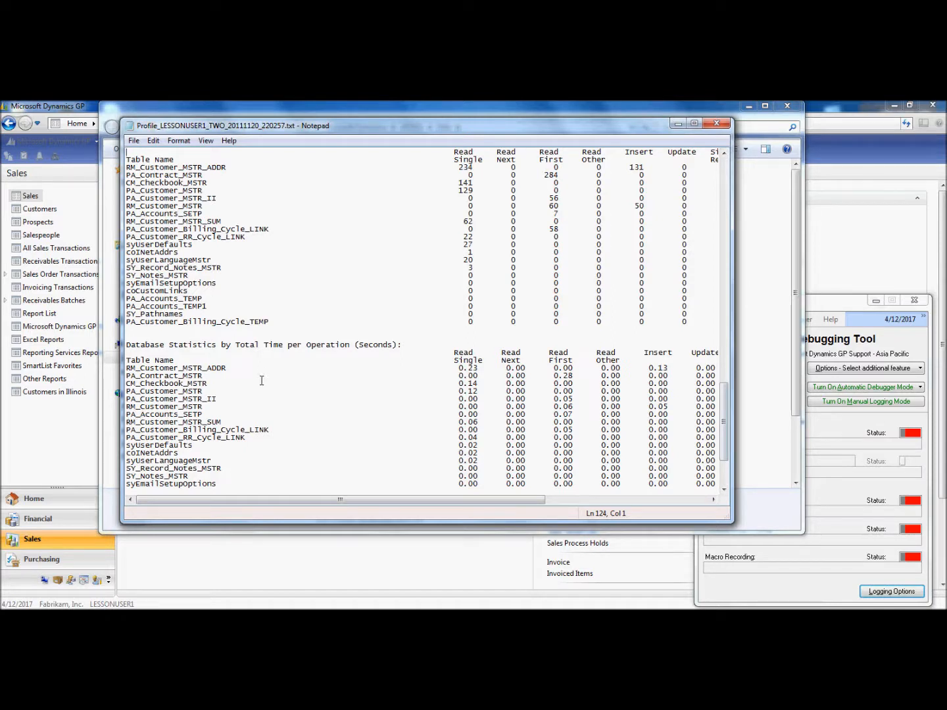
left_click(726, 125)
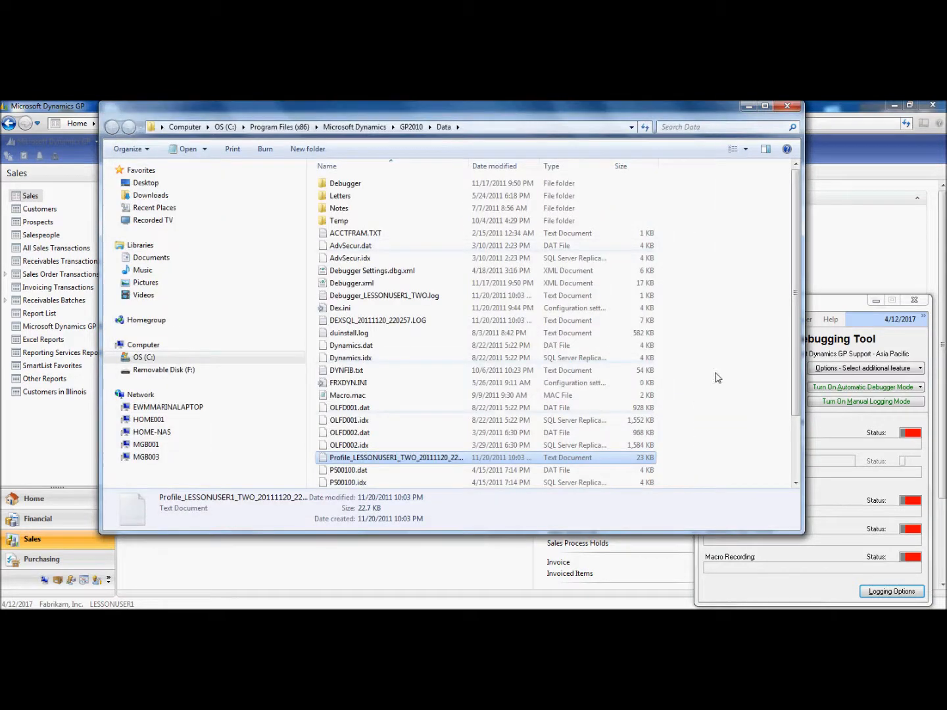
- Read Script_LESSONUSER1_TWO_20111120_220257.log to its end, then close the log and the Data folder
scroll(797, 369, "down", 2)
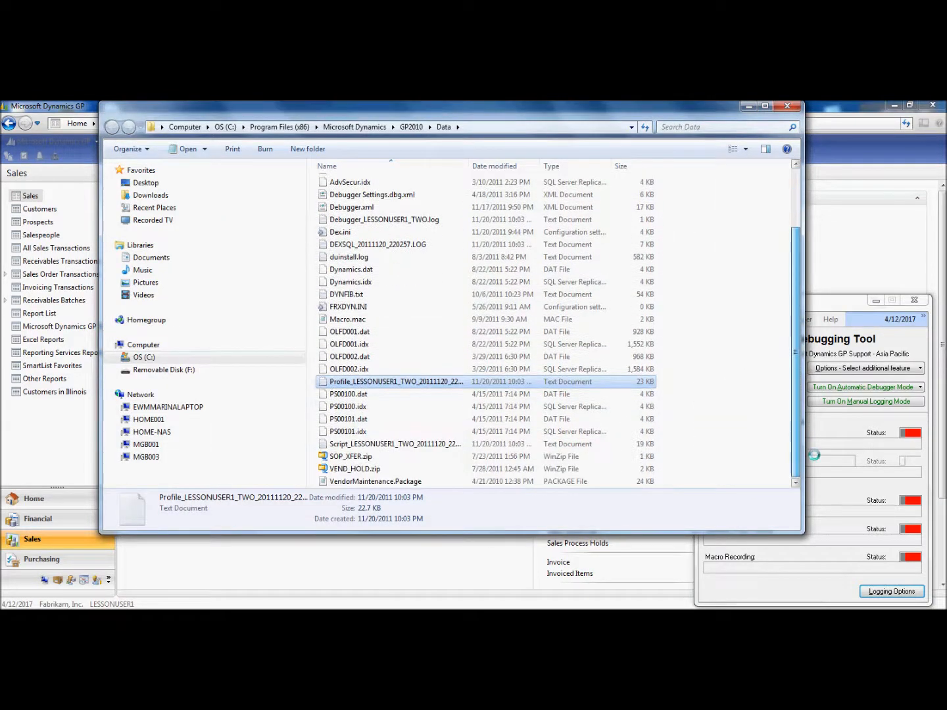
double_click(395, 444)
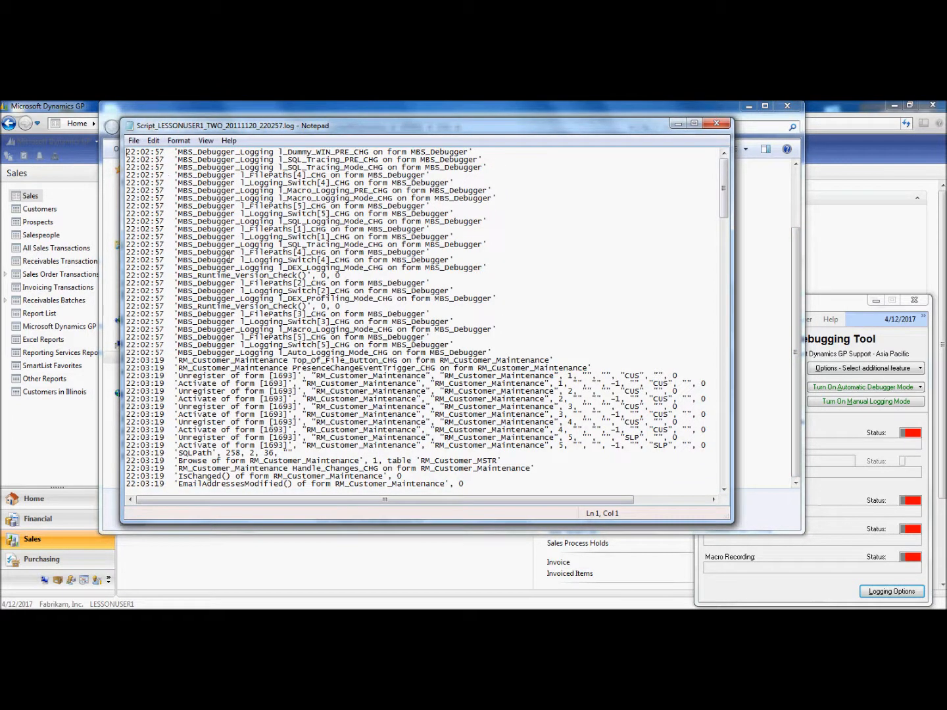
left_click_drag(726, 210, 762, 492)
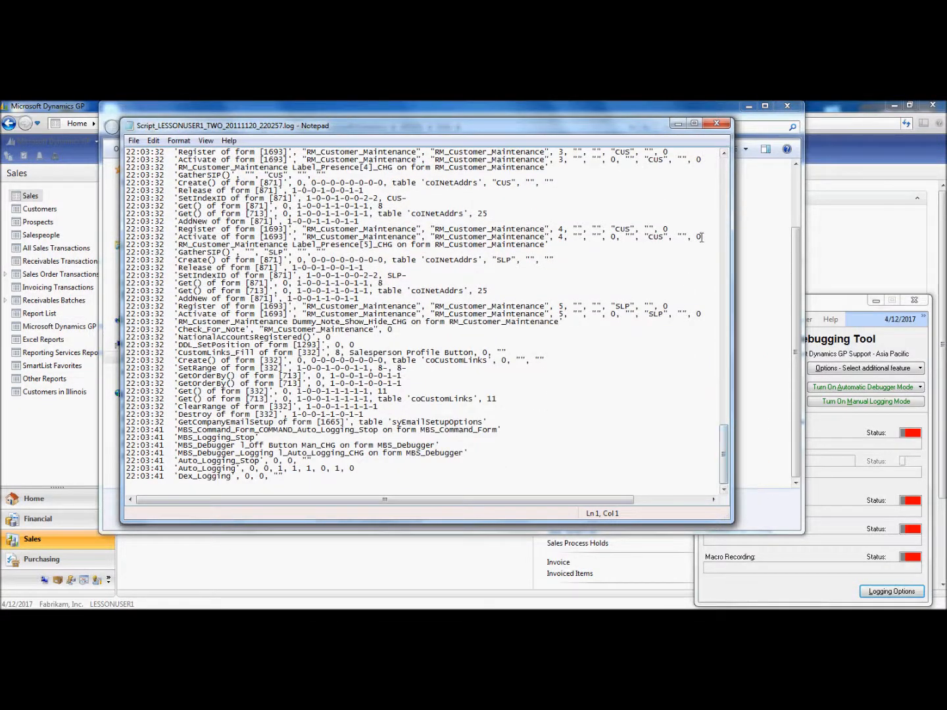
left_click(716, 124)
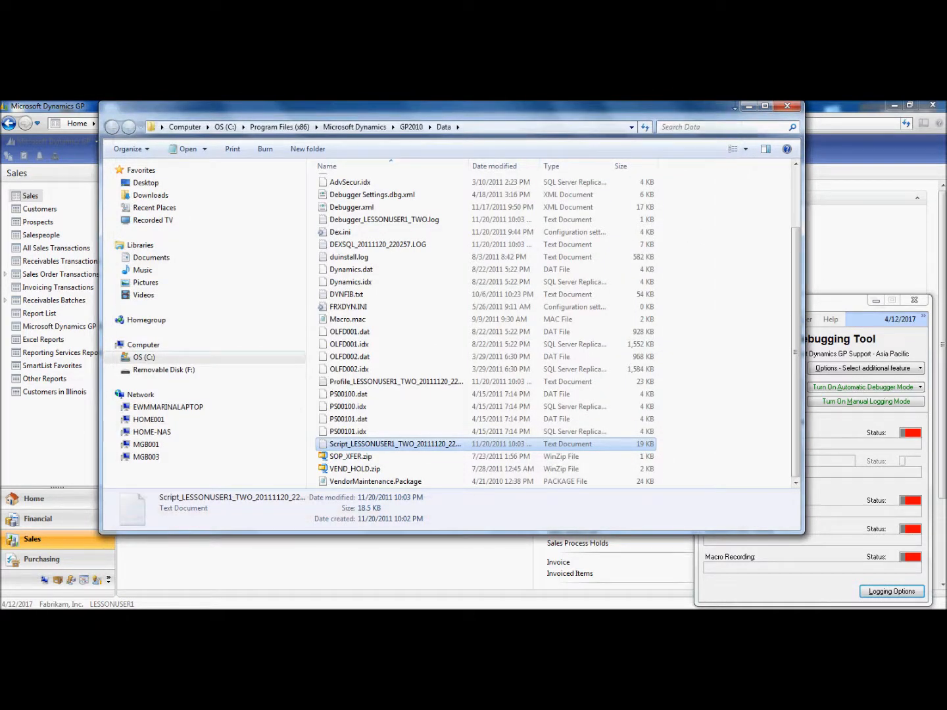
left_click(786, 106)
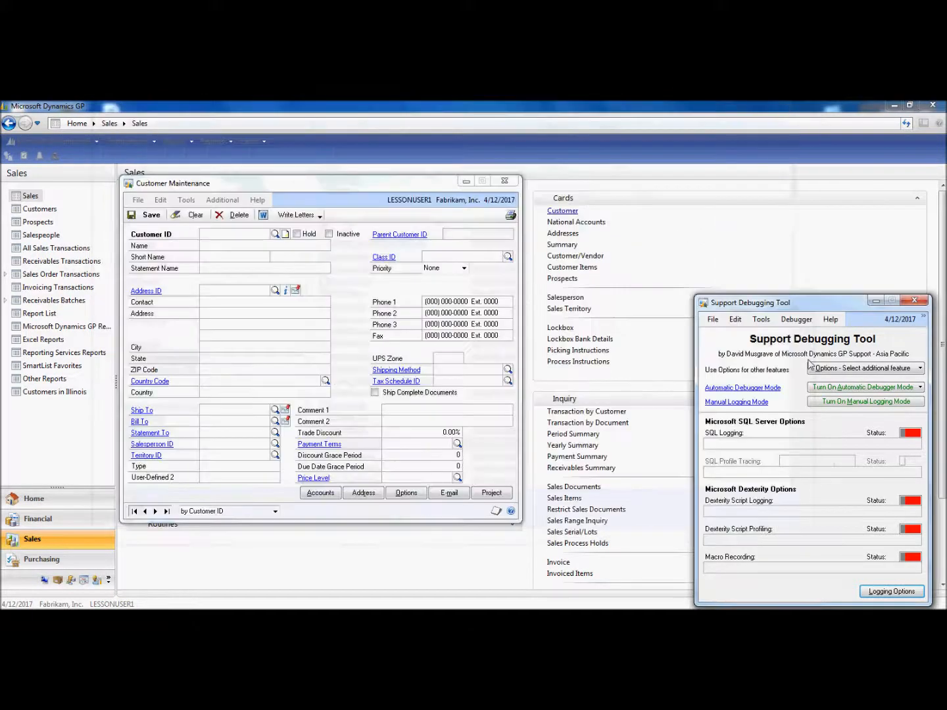